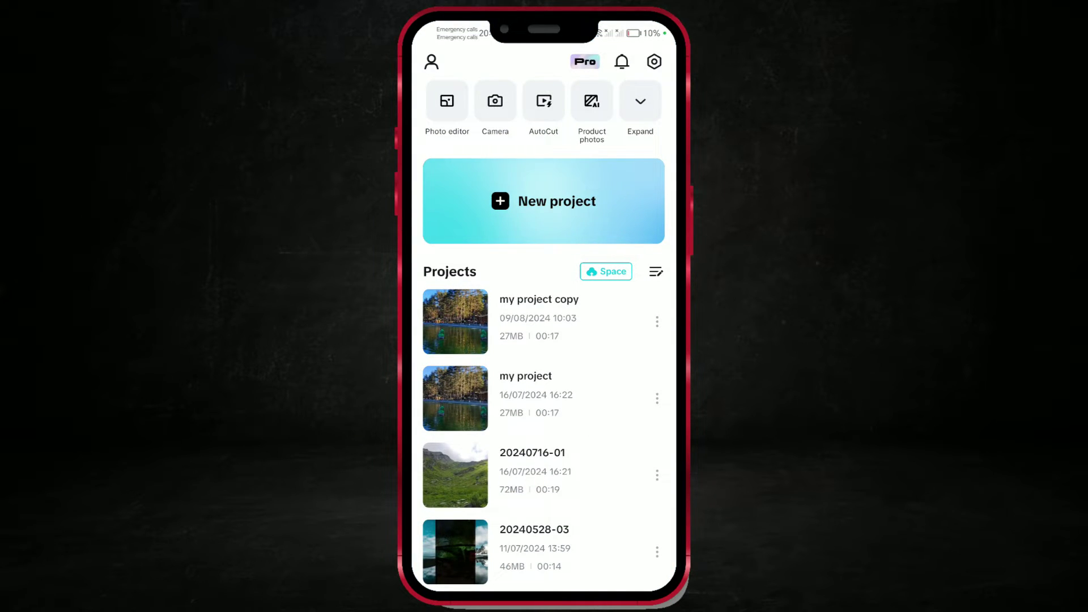
Open CapCut's profile side panel from the top-left profile icon
left_click(431, 62)
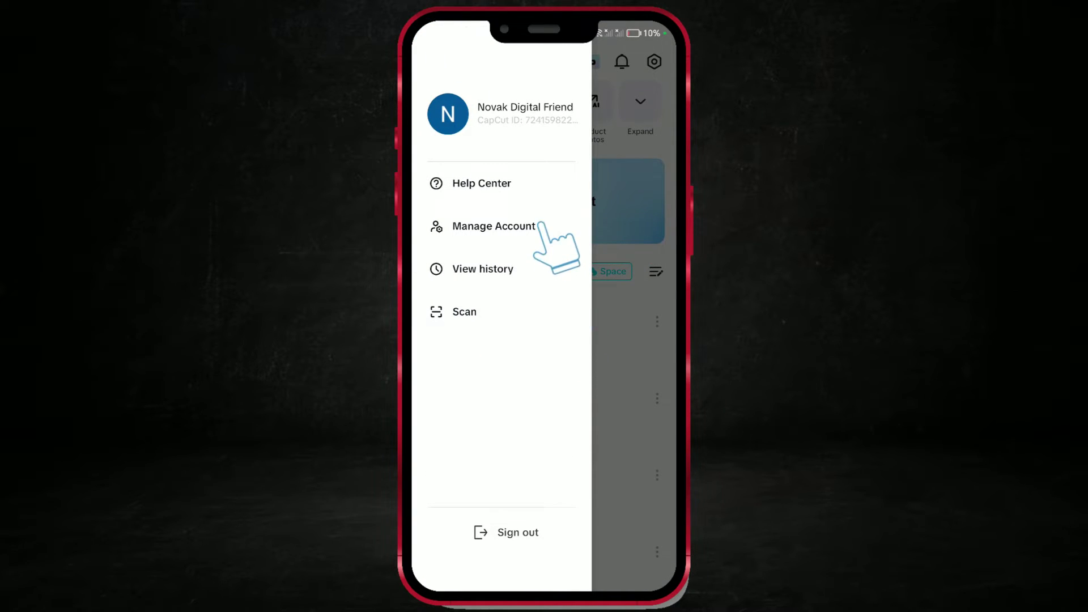
left_click(494, 226)
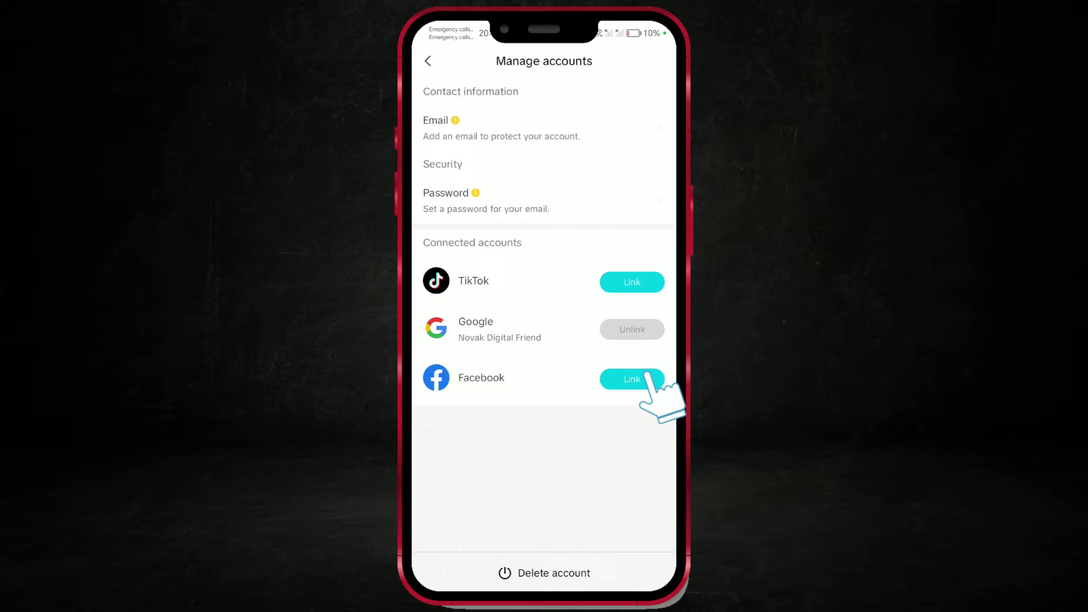
Start linking Facebook and choose the Facebook app to complete it
left_click(631, 378)
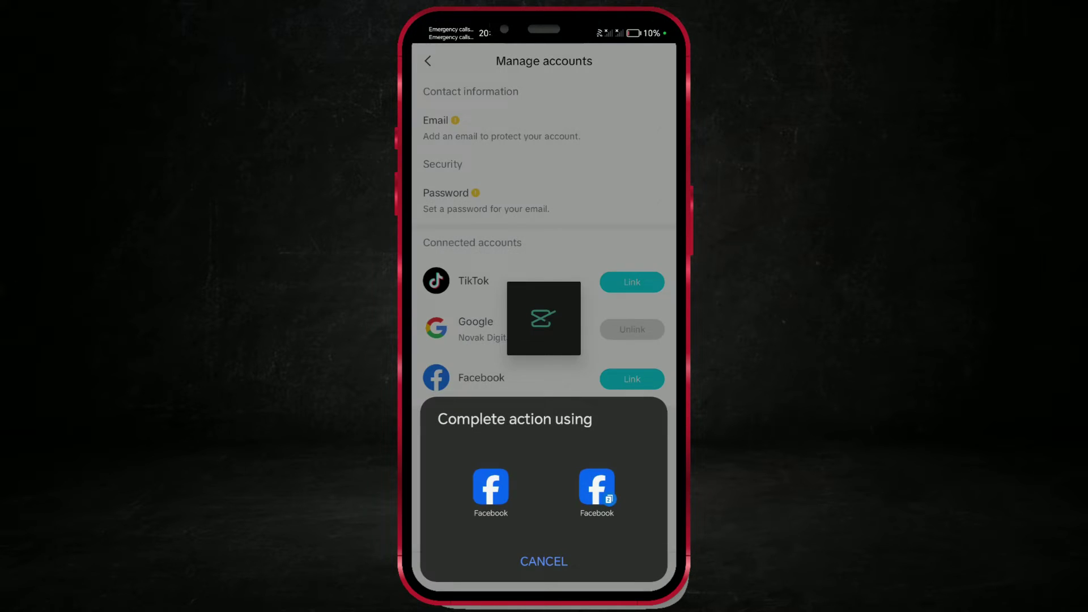
left_click(597, 488)
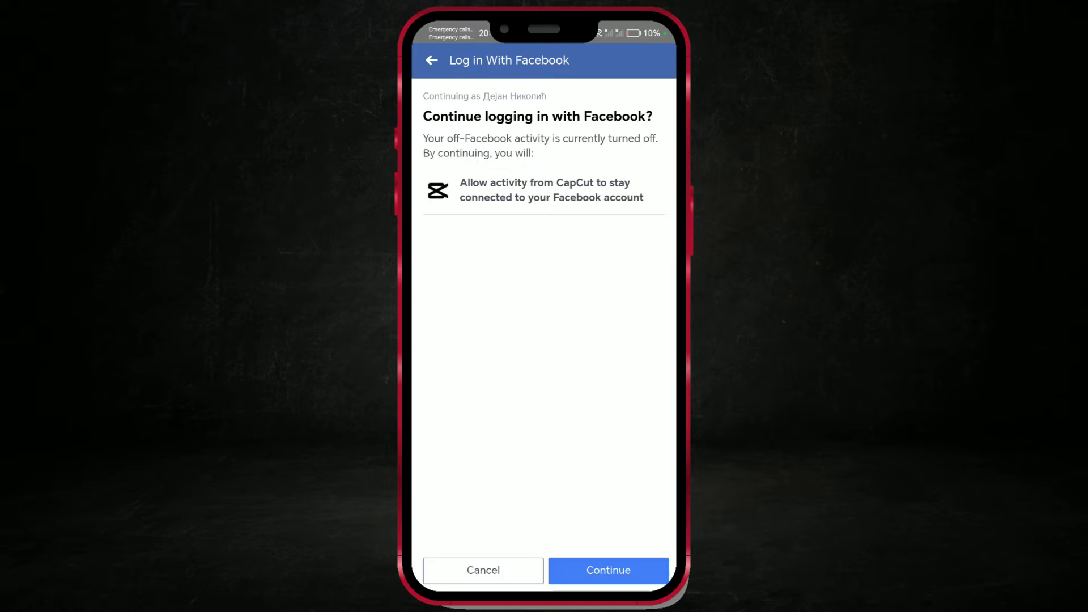
Continue the Facebook login, then skip turning on all off-Meta activity
left_click(644, 572)
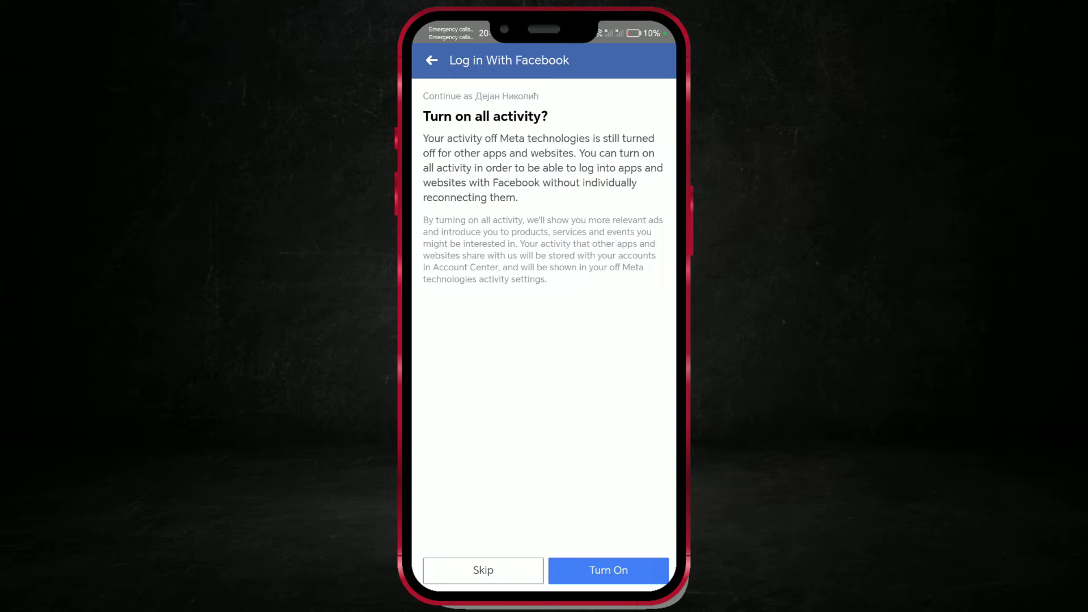
left_click(506, 572)
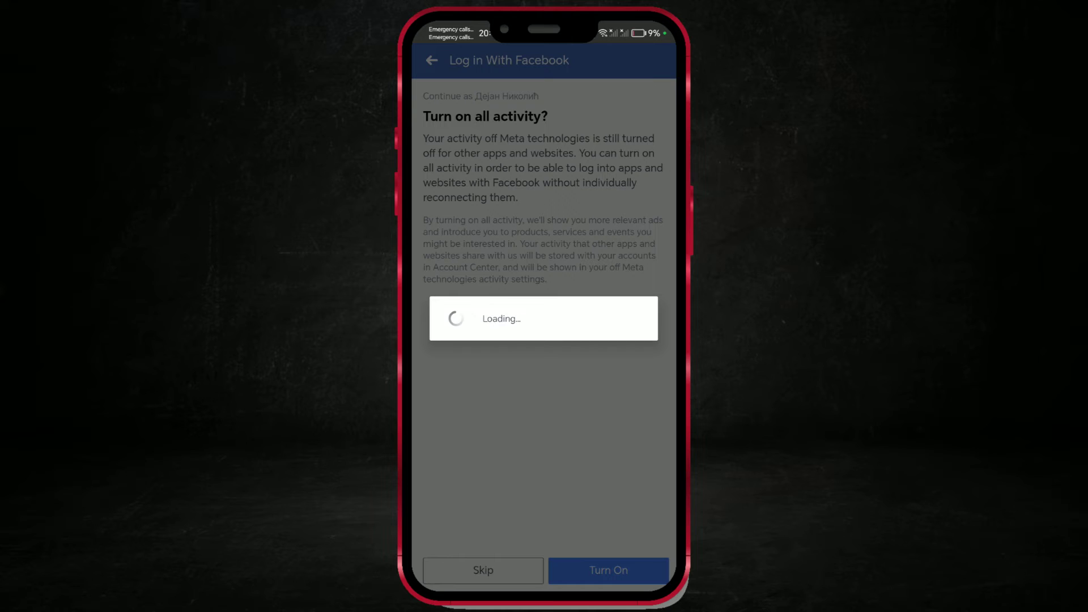